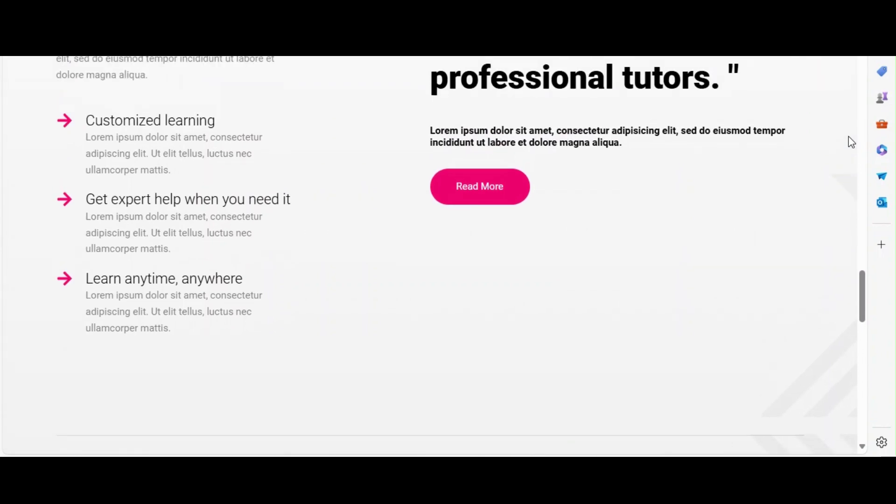
- Look through the finished language tutoring website's Home and Courses pages from end to end
scroll(849, 136, "up", 15)
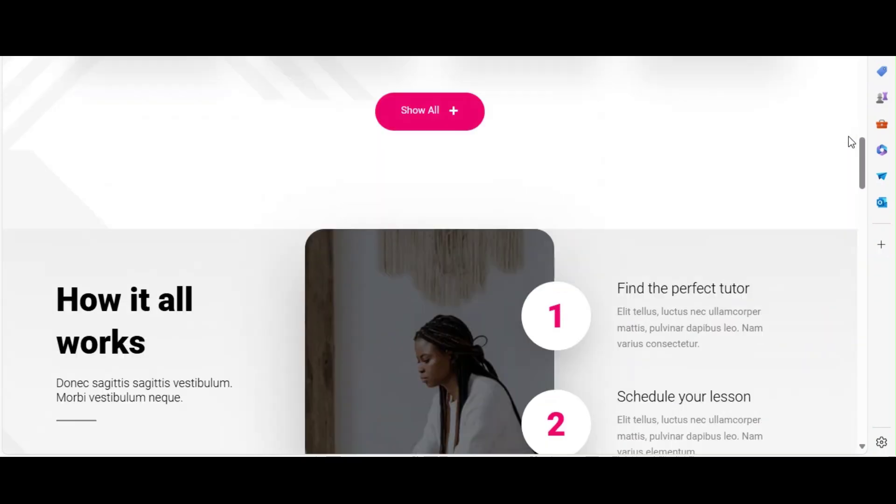
scroll(849, 140, "up", 2)
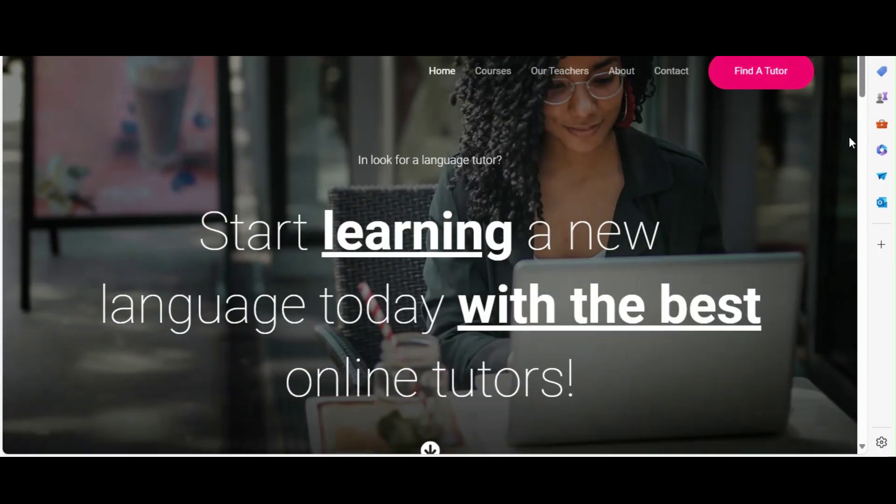
scroll(821, 131, "down", 12)
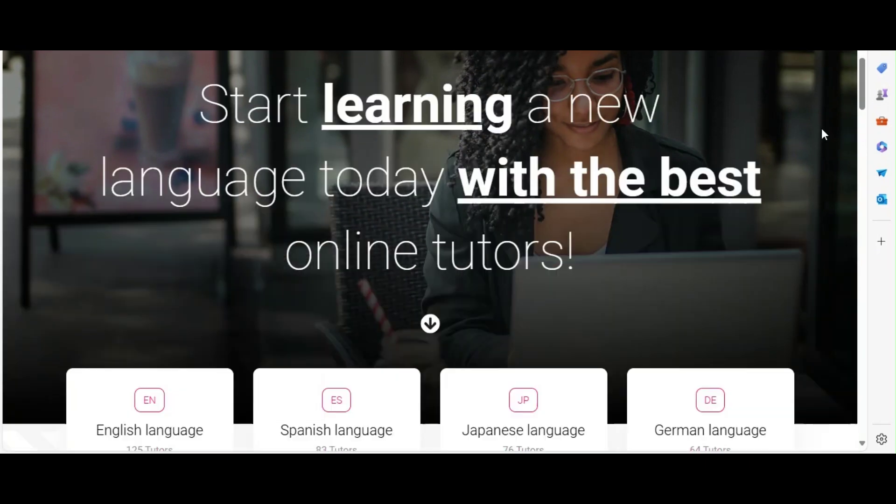
scroll(824, 140, "up", 12)
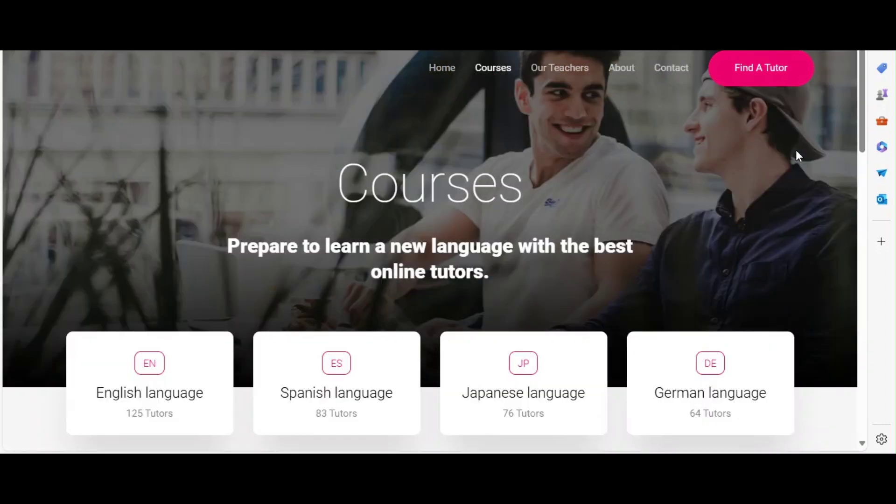
scroll(796, 152, "down", 10)
scroll(796, 151, "up", 6)
scroll(796, 153, "up", 6)
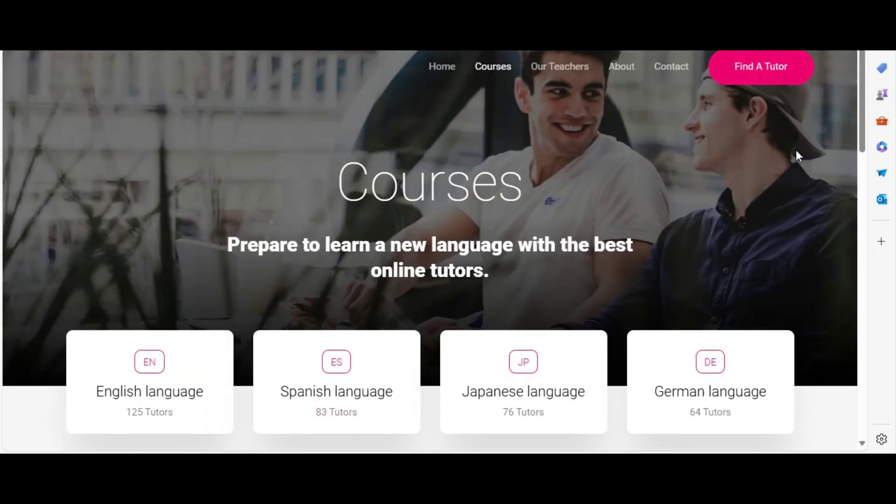
- View the Our Teachers page and the About page of the tutoring website
left_click(559, 75)
scroll(771, 153, "down", 15)
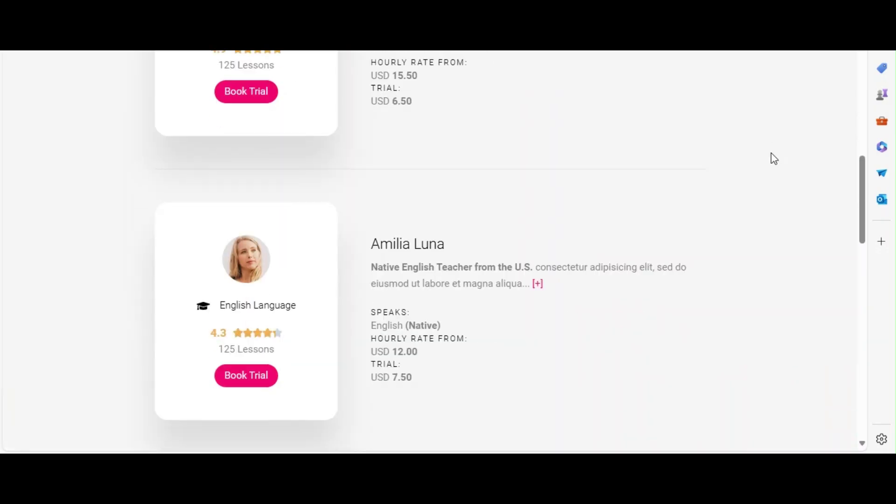
scroll(771, 153, "up", 15)
left_click(618, 74)
scroll(723, 166, "down", 5)
scroll(724, 166, "down", 5)
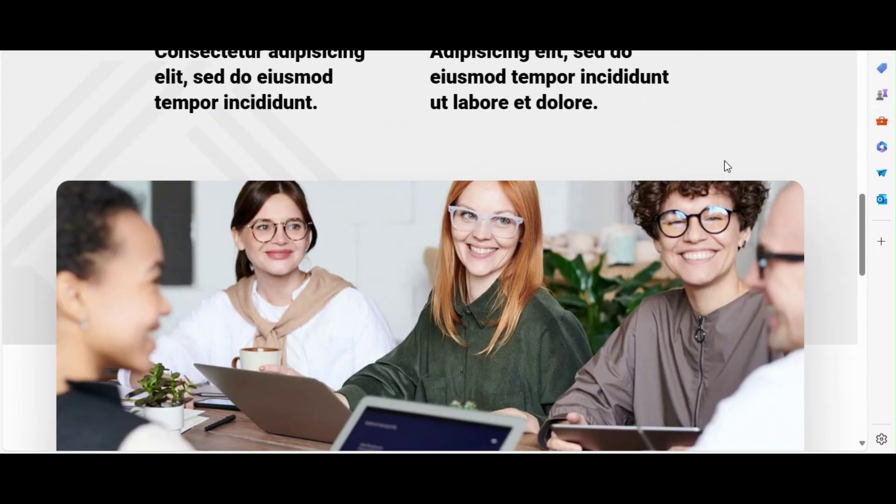
scroll(724, 160, "up", 10)
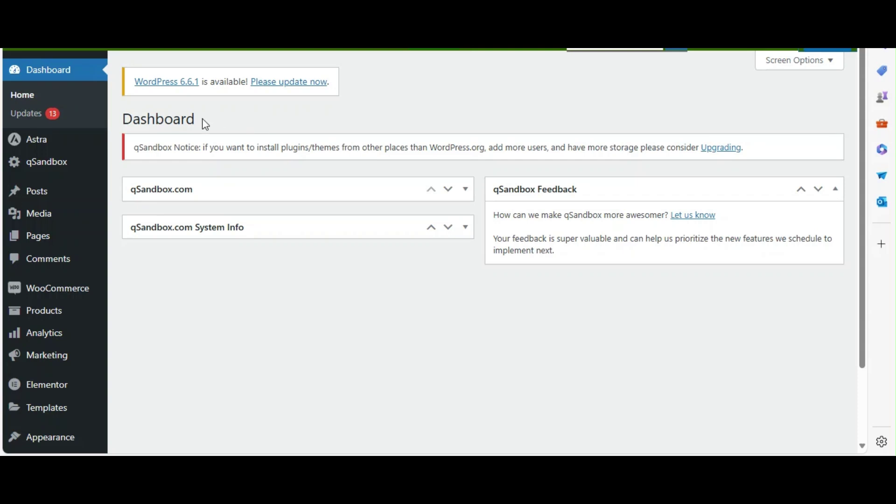
left_click_drag(205, 125, 124, 118)
left_click(342, 124)
- Open the WordPress screen for adding a new theme and search for "Astra"
scroll(227, 165, "down", 1)
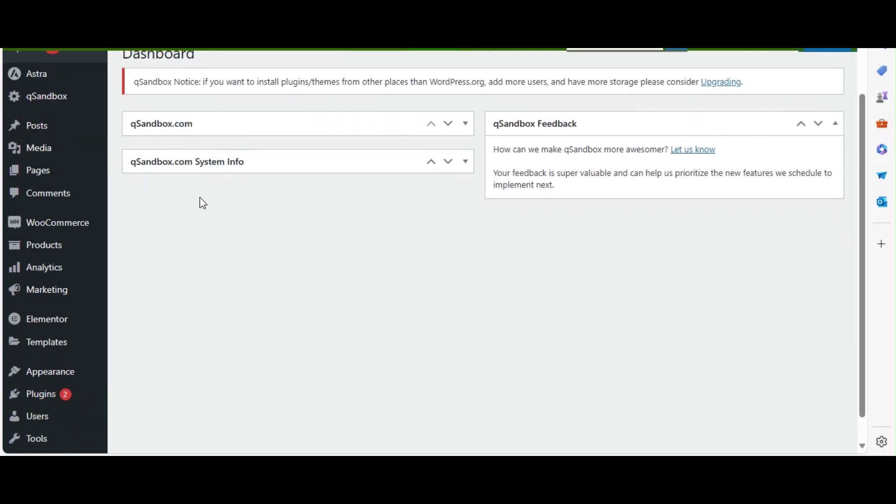
mouse_move(60, 379)
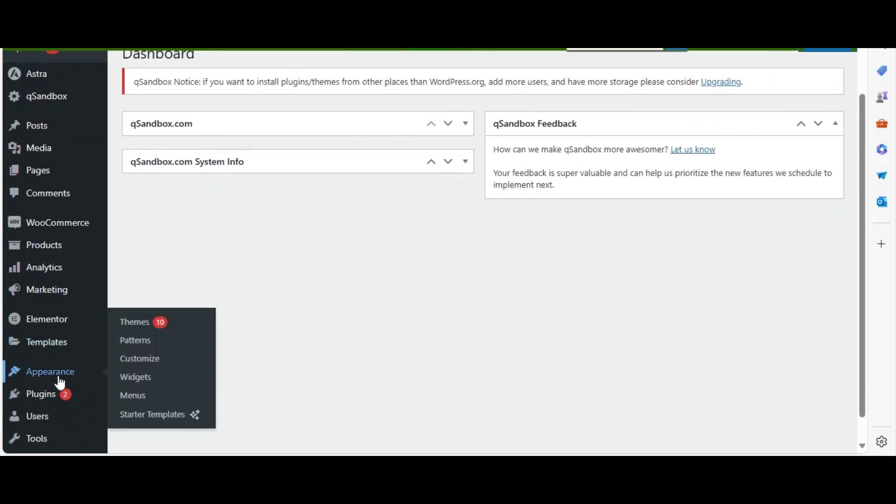
left_click(142, 328)
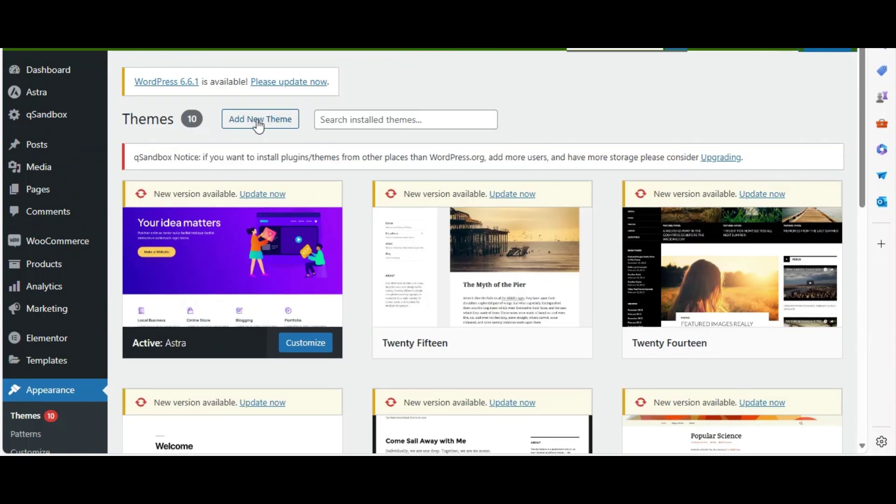
left_click(268, 123)
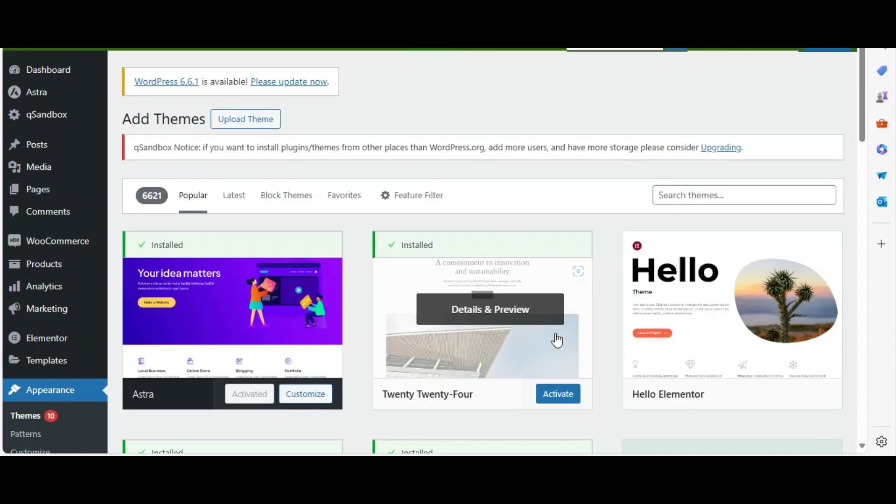
left_click(676, 194)
type("Astra")
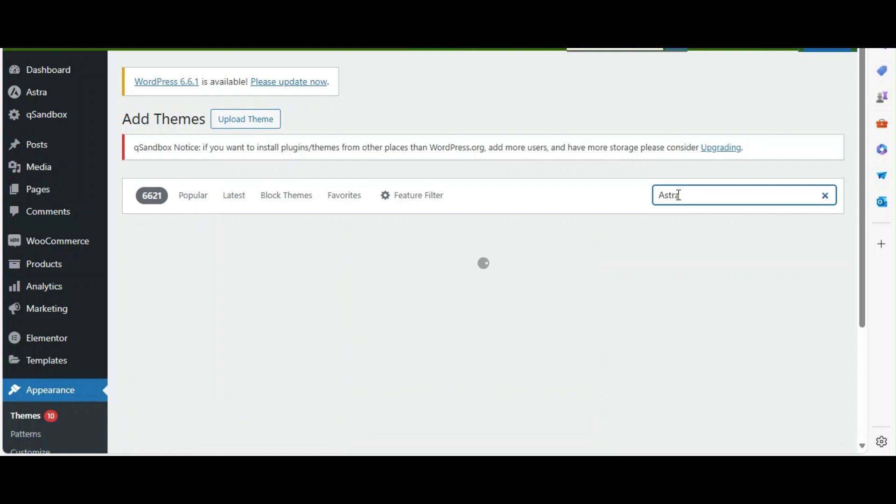
mouse_move(274, 324)
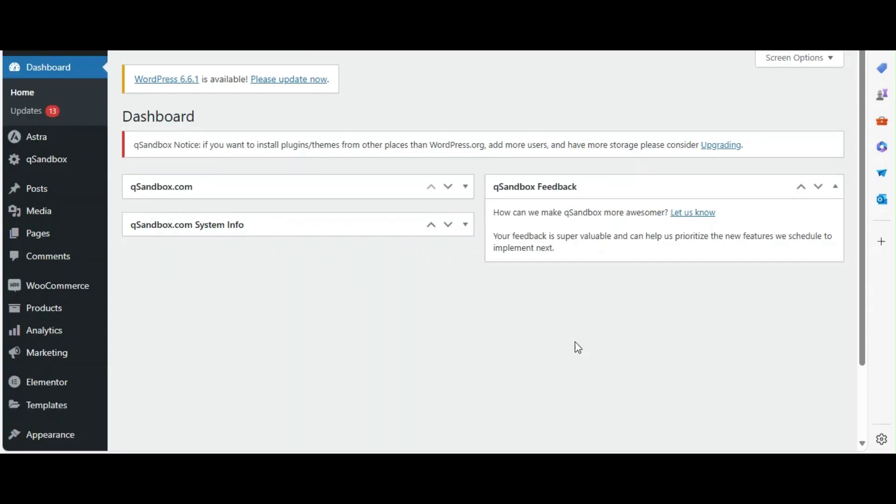
- Open the screen for adding new plugins and search for "elementor"
scroll(186, 313, "down", 2)
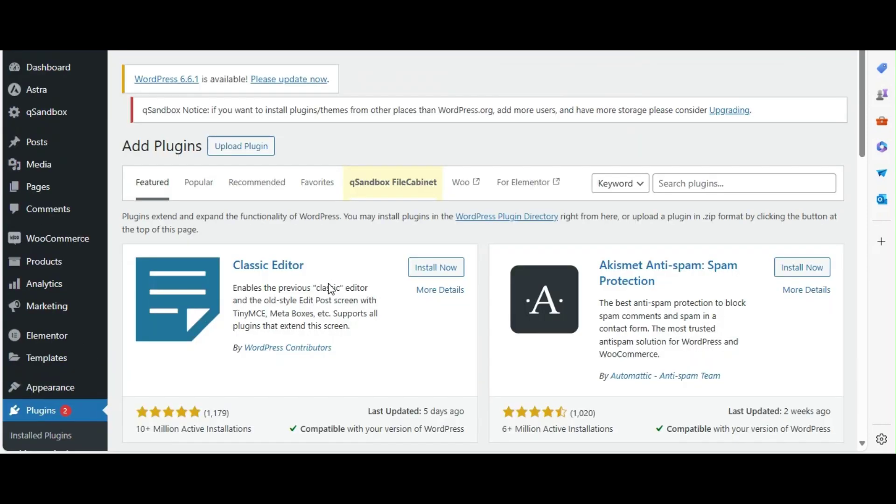
type("elementor")
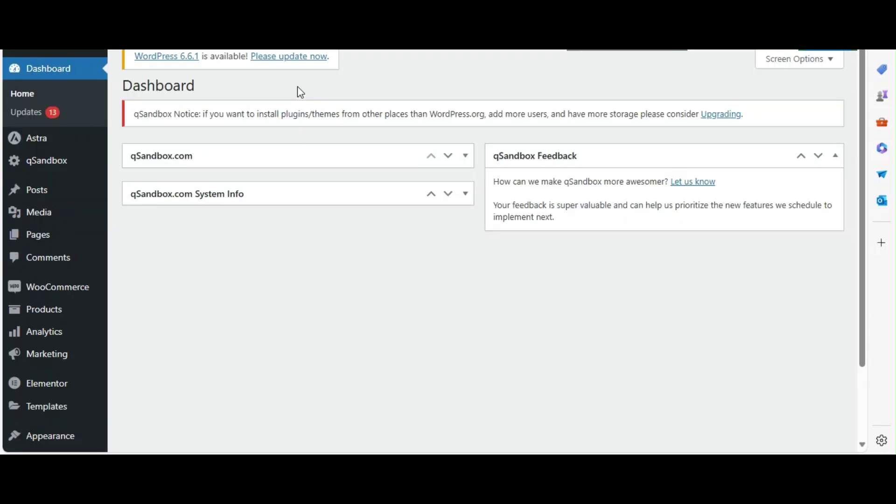
- Open the theme customizer for the site and look over its list of settings sections
scroll(126, 356, "down", 2)
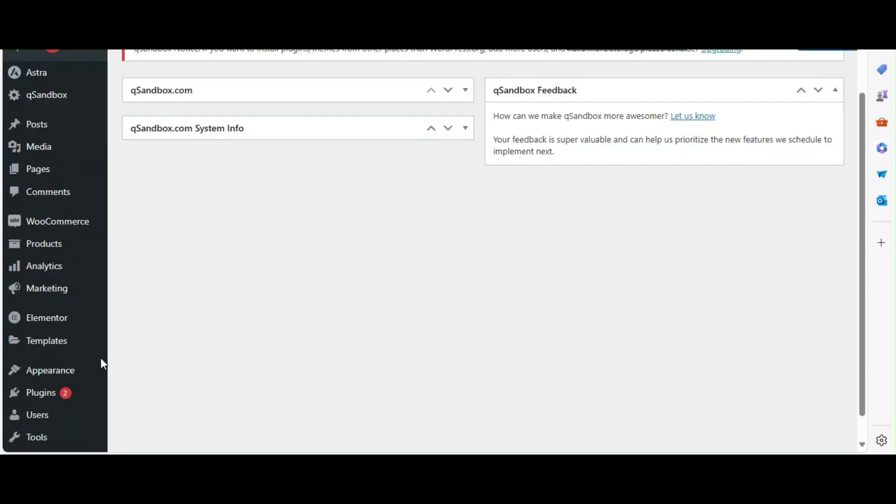
mouse_move(54, 370)
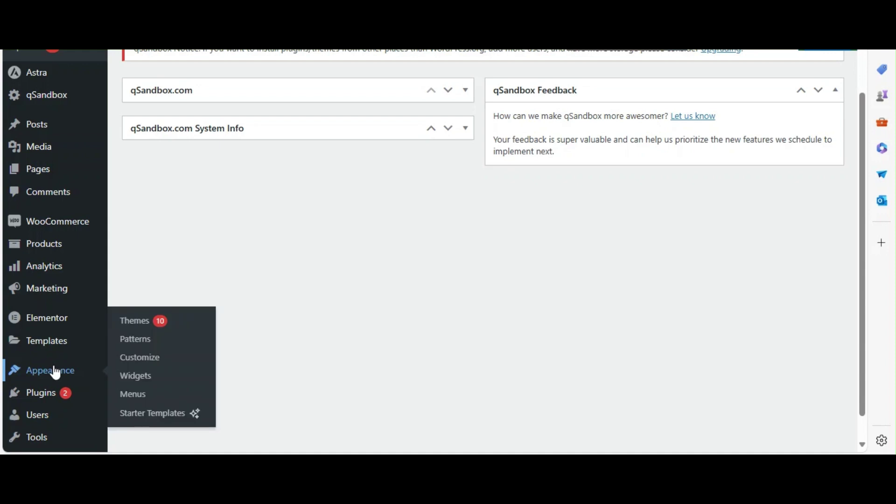
left_click(155, 360)
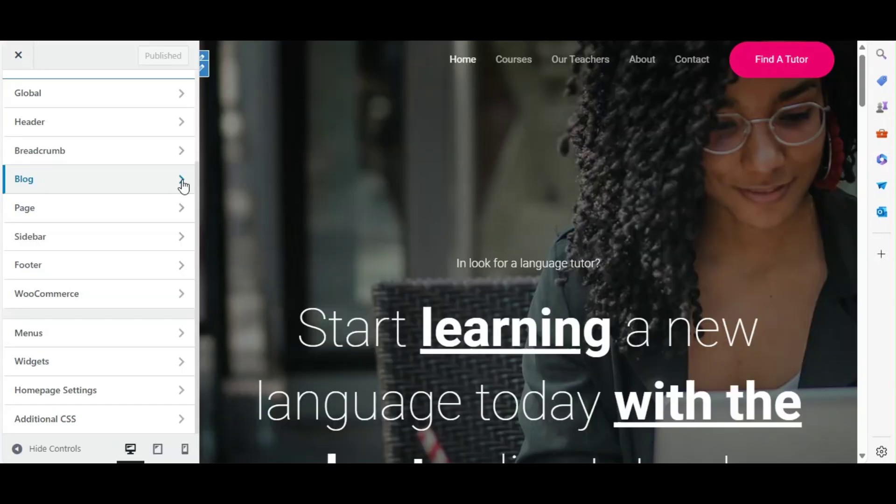
scroll(138, 258, "up", 3)
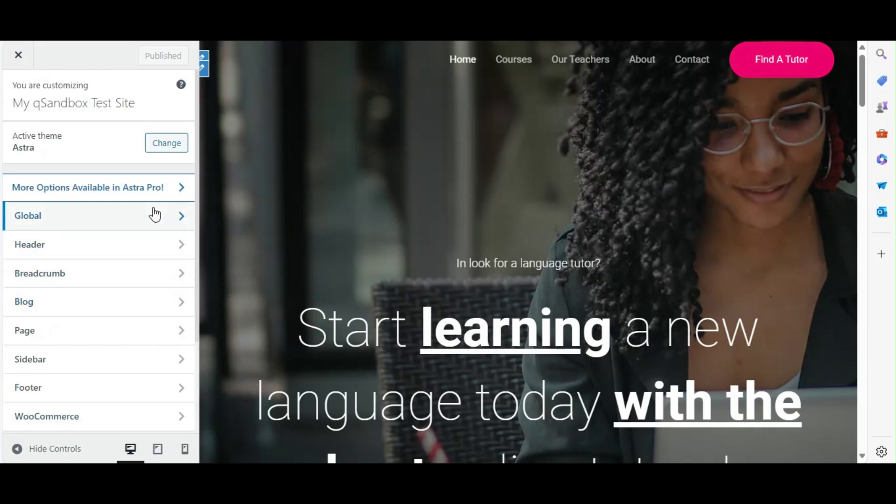
scroll(133, 185, "down", 1)
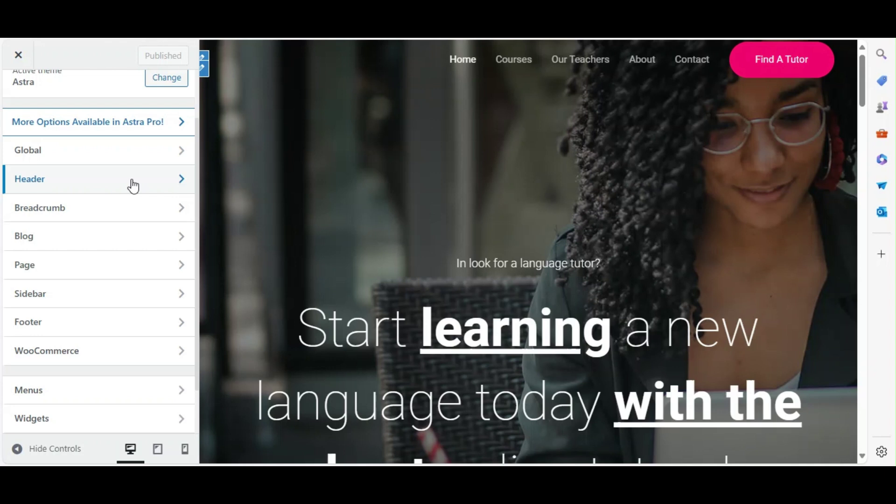
- In the header's Site Identity settings, enter "My qSandbox Test Site" as the site title and publish the customization
left_click(133, 186)
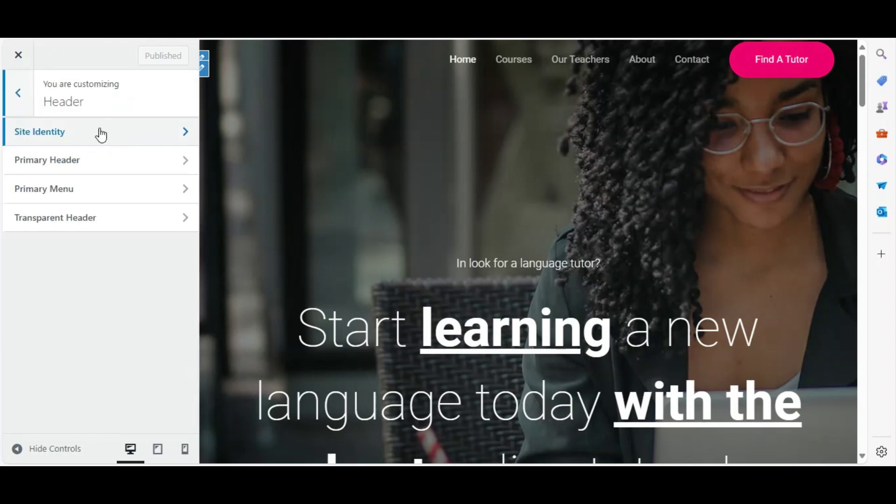
left_click(101, 135)
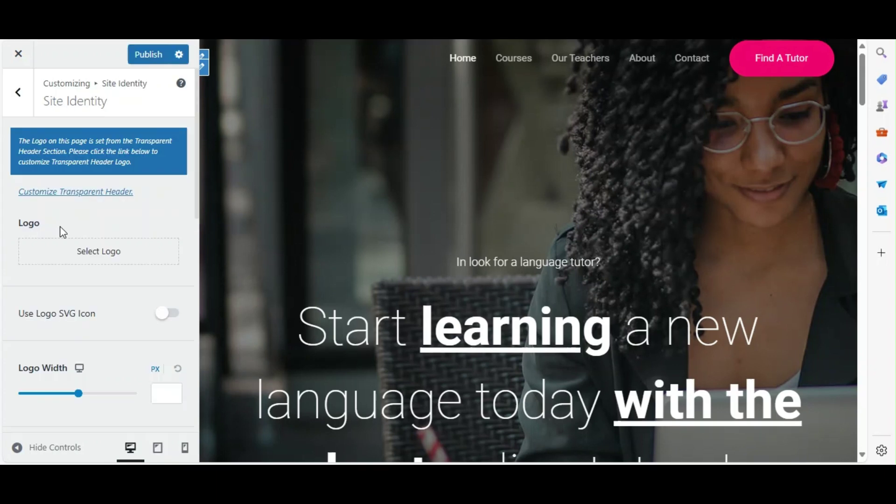
type("My qSandbox Test Site")
scroll(172, 380, "down", 7)
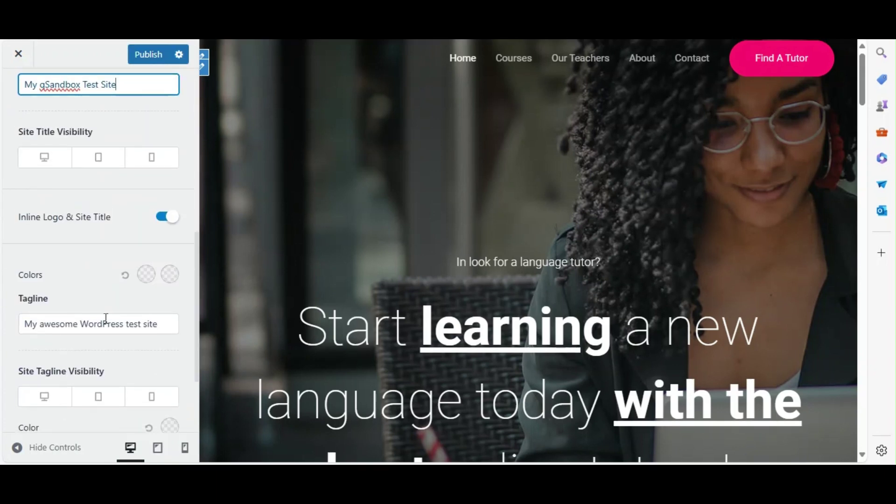
left_click(148, 55)
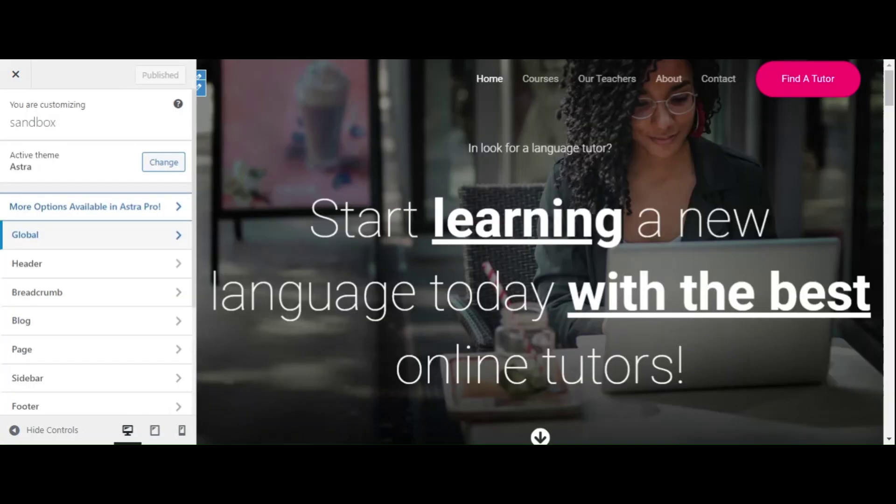
- Look through the Global settings for Container and for Colors in the customizer
left_click(135, 248)
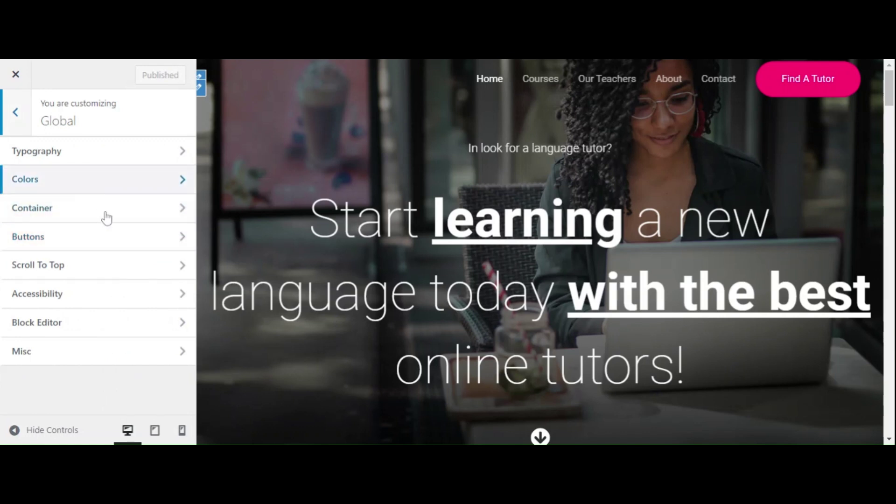
left_click(97, 211)
left_click_drag(192, 192, 188, 164)
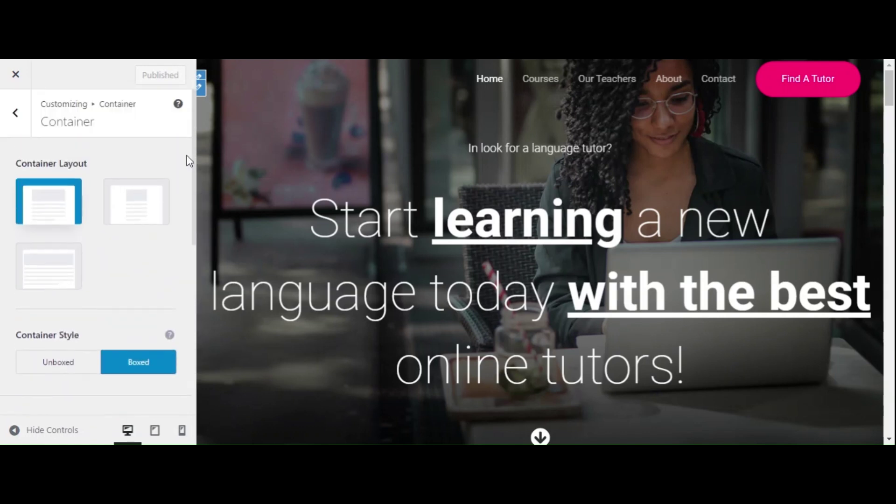
left_click(16, 122)
left_click(74, 188)
mouse_move(195, 172)
left_mouse_down()
mouse_move(206, 261)
mouse_move(195, 341)
mouse_move(197, 166)
left_mouse_up()
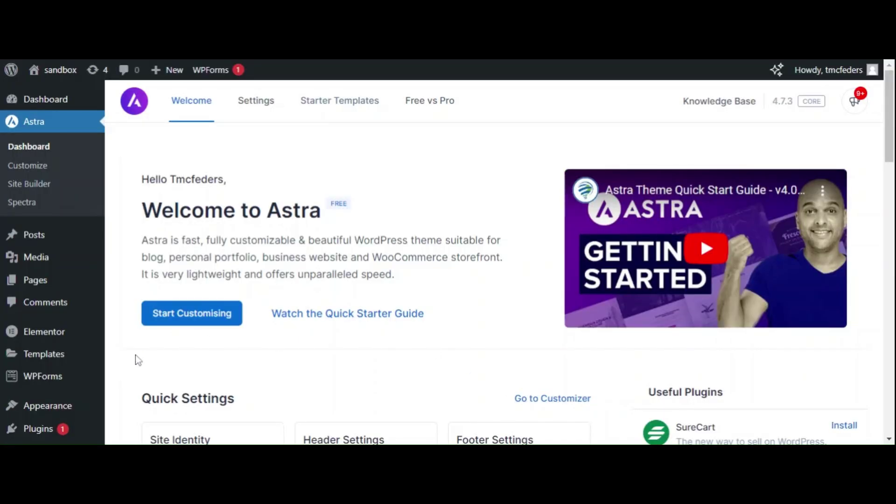
- Open the Starter Templates library and choose Elementor as the page builder
mouse_move(56, 405)
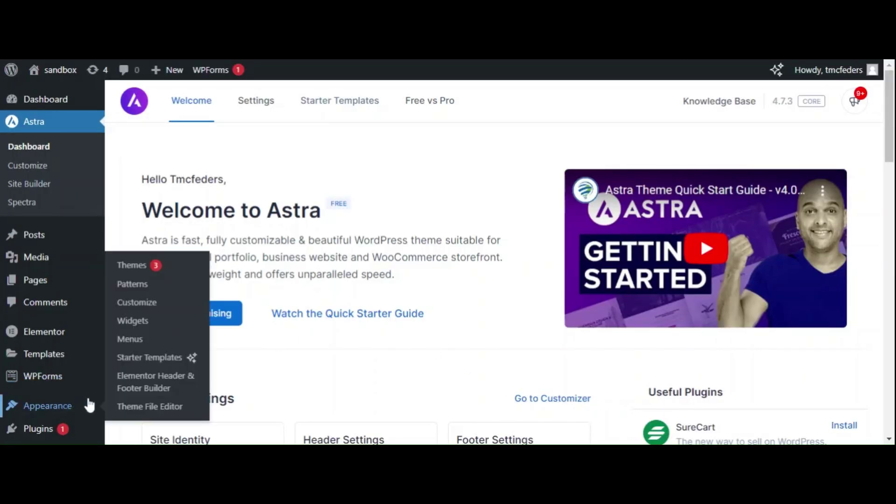
left_click(149, 358)
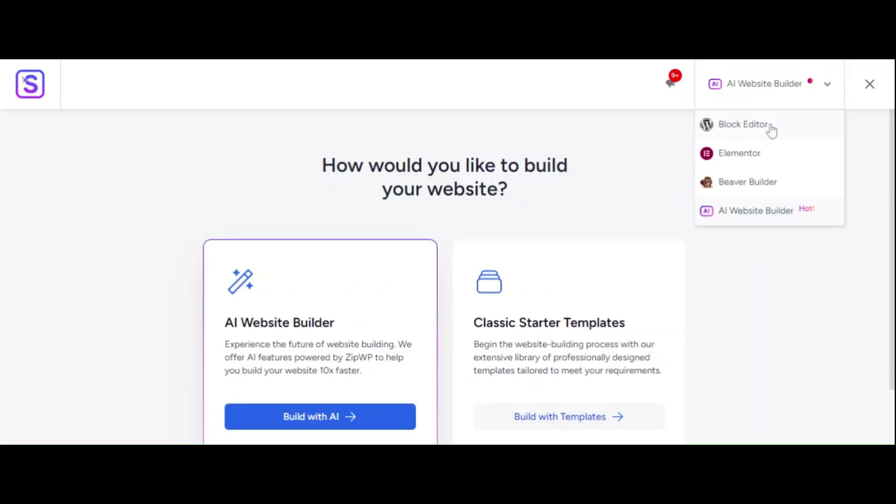
left_click(739, 153)
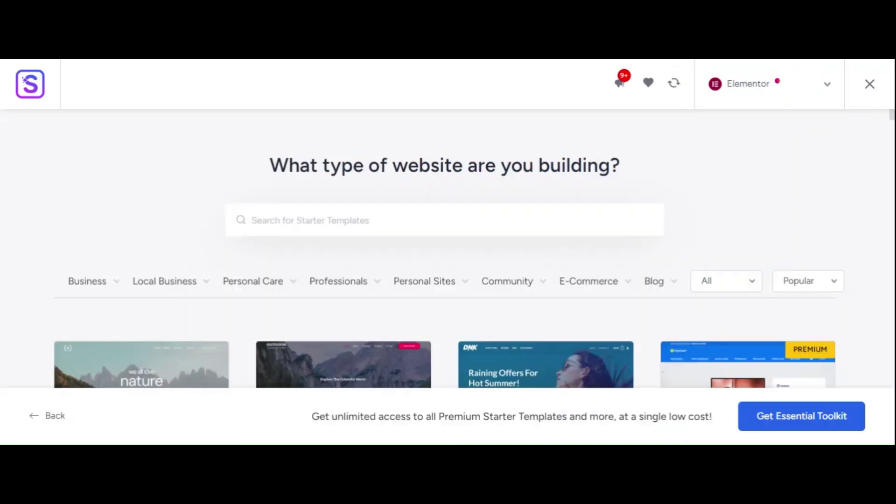
- Browse the Elementor starter templates, including the language tutor design, and return to the template search
left_click_drag(633, 171, 269, 159)
left_click(842, 157)
scroll(842, 158, "down", 10)
scroll(444, 248, "down", 10)
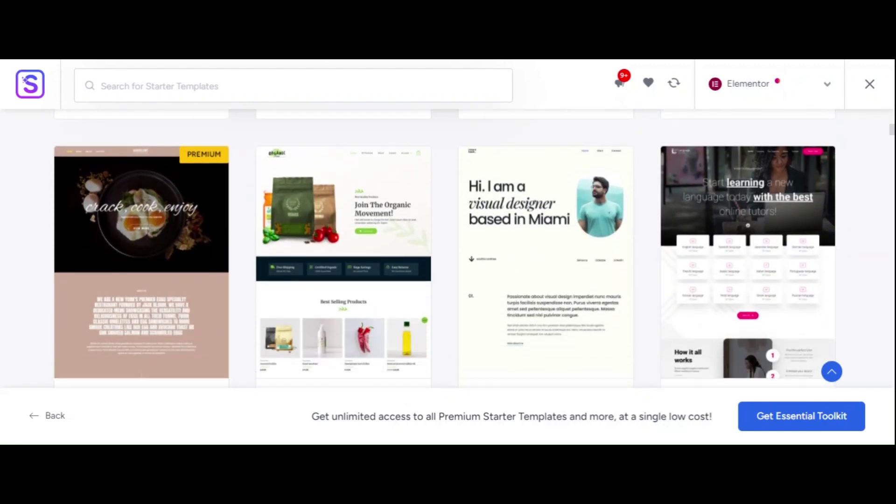
scroll(623, 334, "up", 7)
scroll(444, 248, "up", 10)
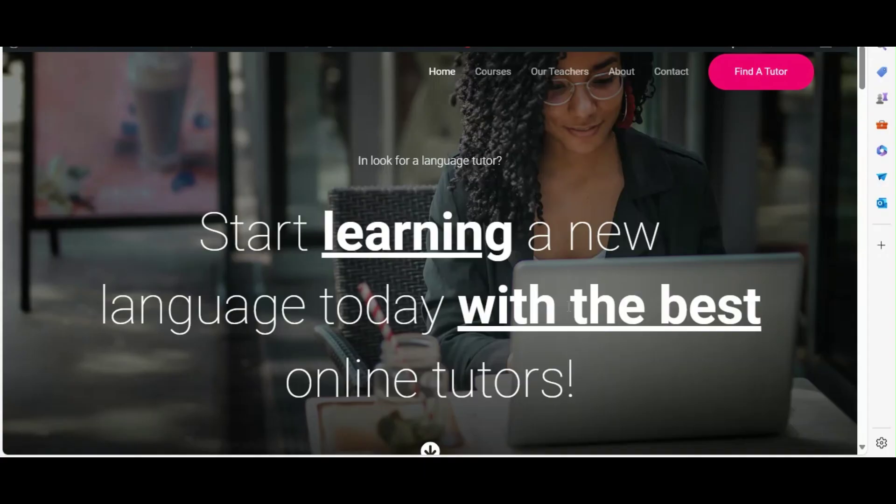
- Review the headline section and language cards on the language tutor site's home page
scroll(853, 112, "down", 8)
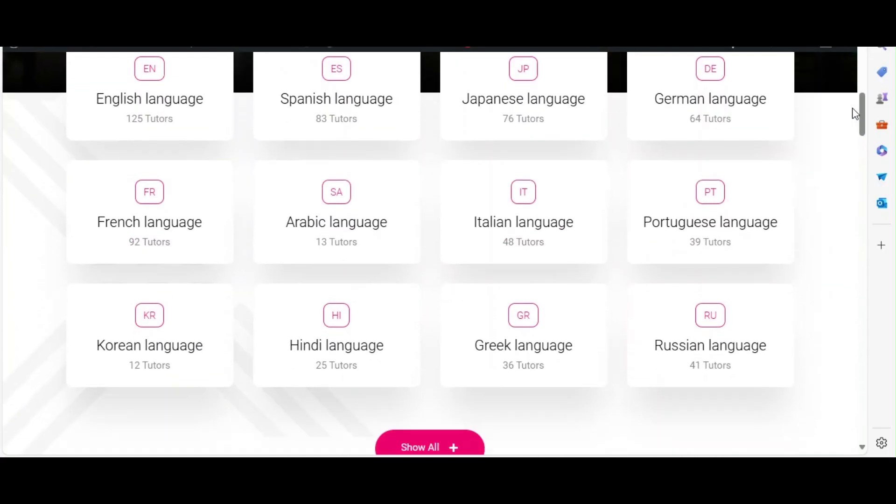
scroll(854, 112, "up", 10)
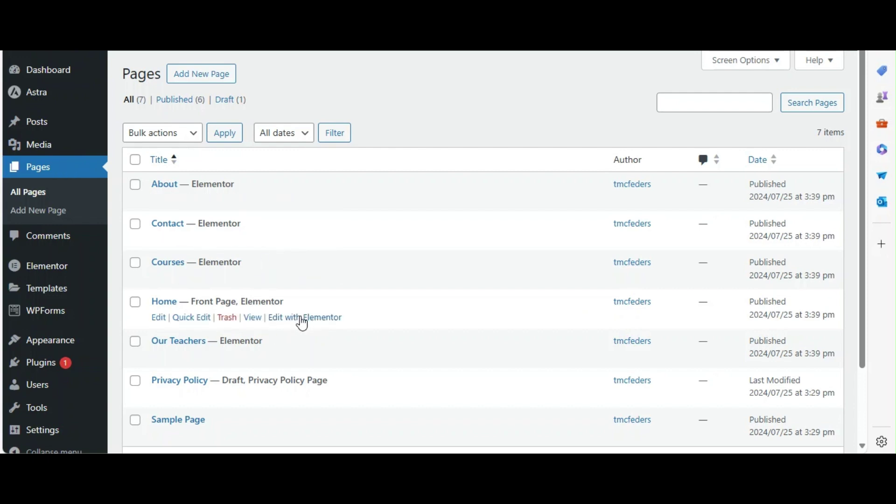
- Open the Home page in the Elementor editor and try placing a Heading widget in its hero section
left_click(302, 323)
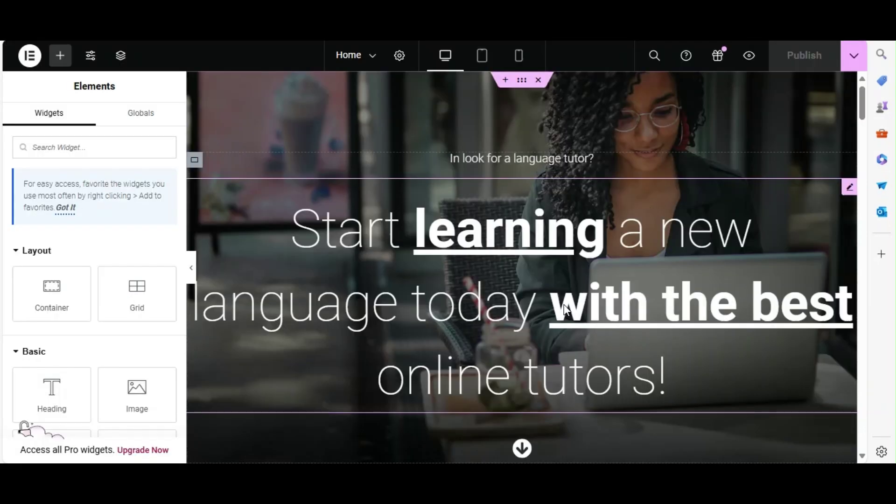
left_click_drag(72, 380, 523, 245)
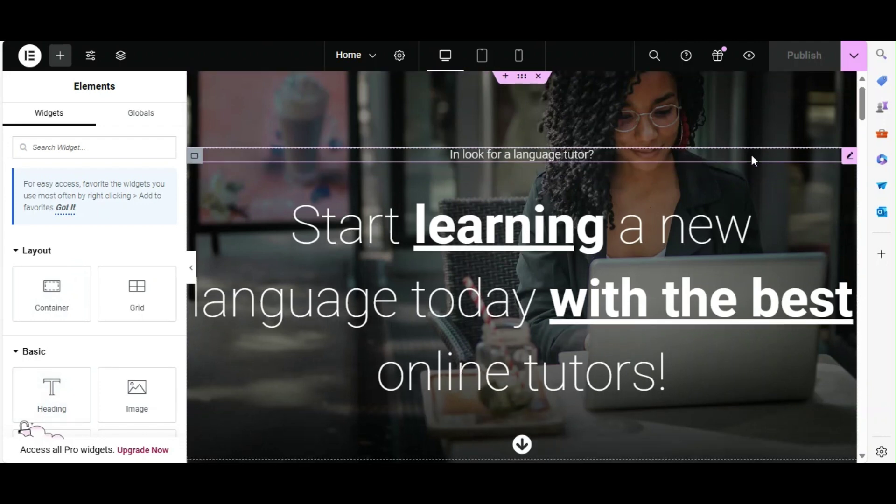
scroll(751, 155, "down", 5)
scroll(750, 156, "up", 7)
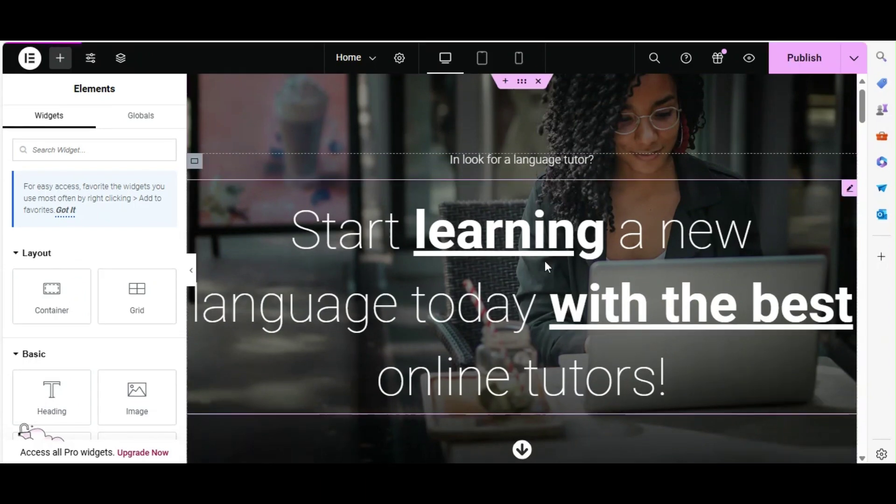
- Insert a single-column, downward Flexbox container above the "How it all works" section and place a Heading widget in it
scroll(546, 266, "down", 10)
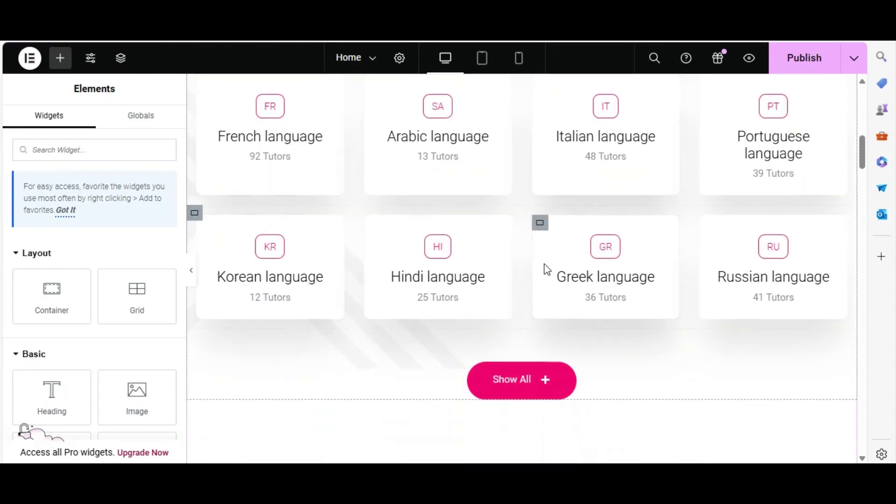
scroll(546, 271, "down", 1)
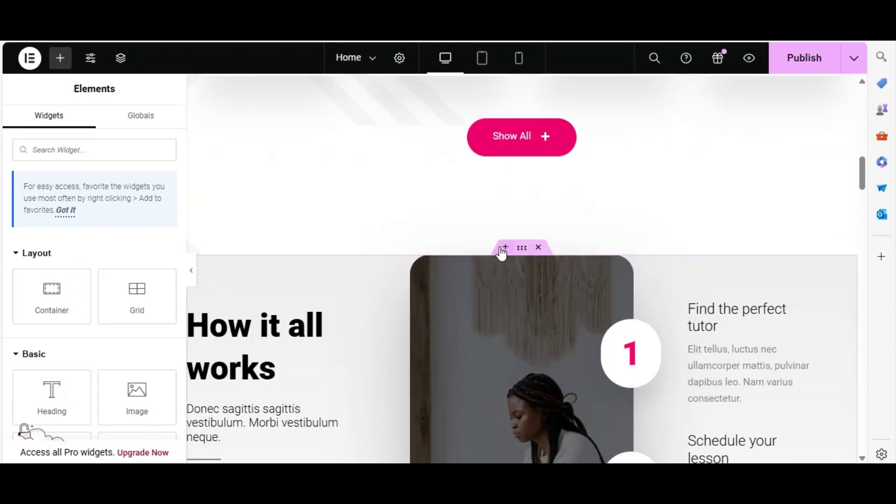
left_click(500, 247)
left_click(475, 317)
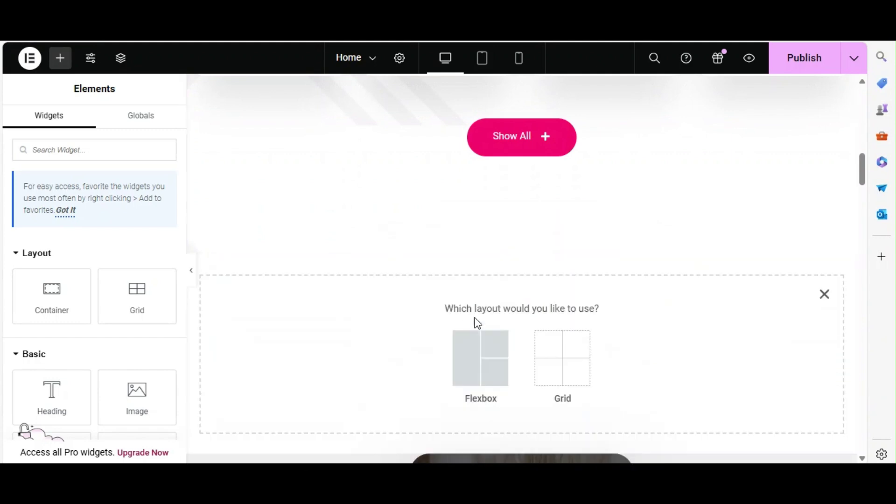
left_click(480, 368)
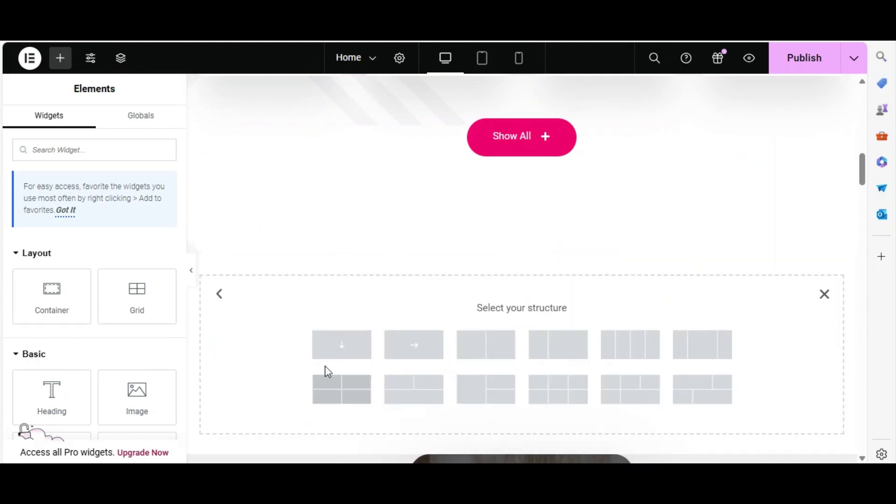
left_click(356, 347)
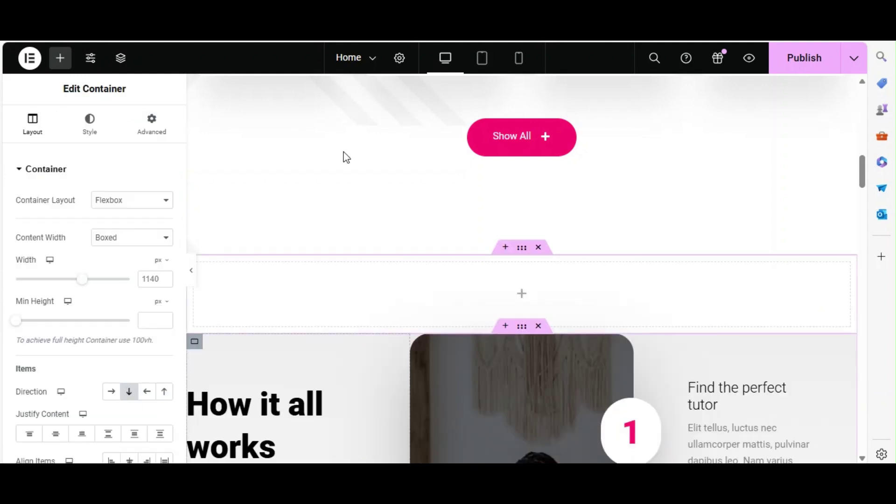
left_click(59, 64)
left_click_drag(23, 426, 536, 302)
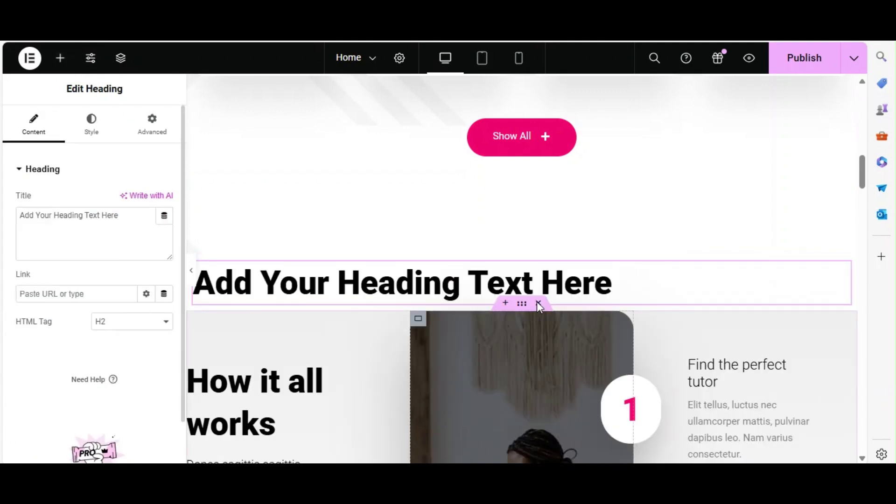
- Center the new heading and change its text color to green
left_click(92, 123)
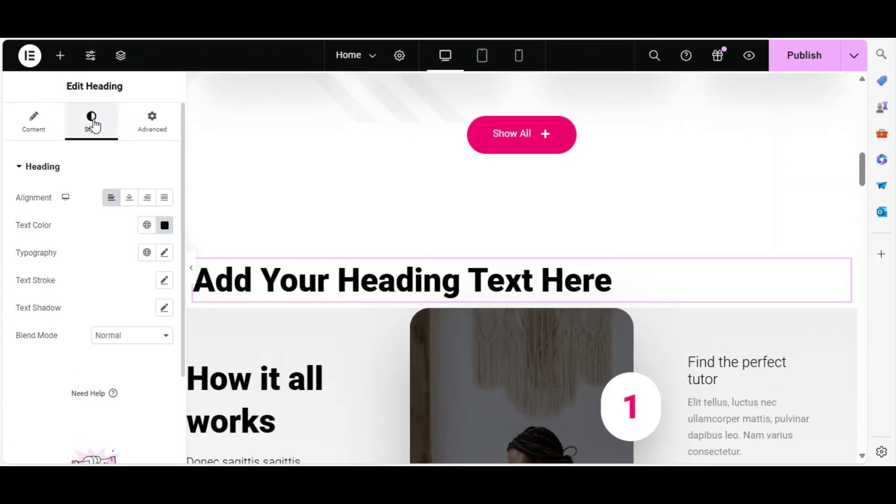
left_click(130, 198)
left_click(165, 227)
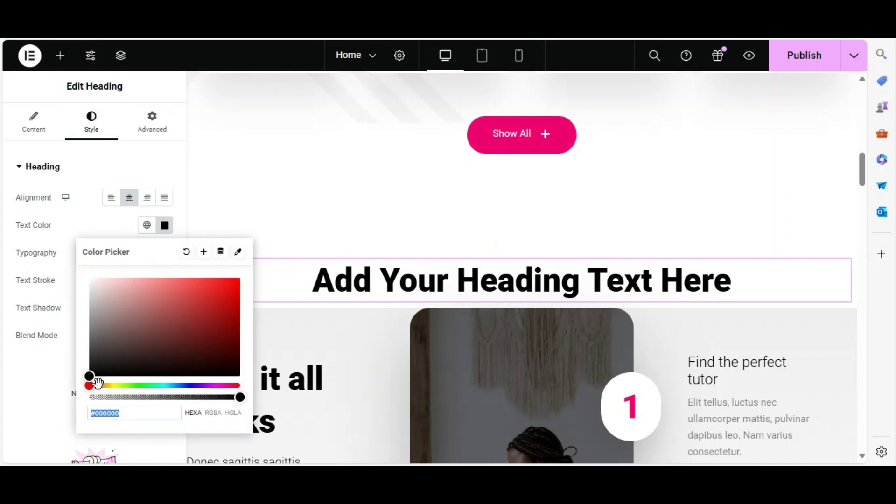
mouse_move(91, 386)
left_mouse_down()
mouse_move(158, 385)
mouse_move(188, 302)
mouse_move(202, 306)
left_mouse_up()
left_click(68, 371)
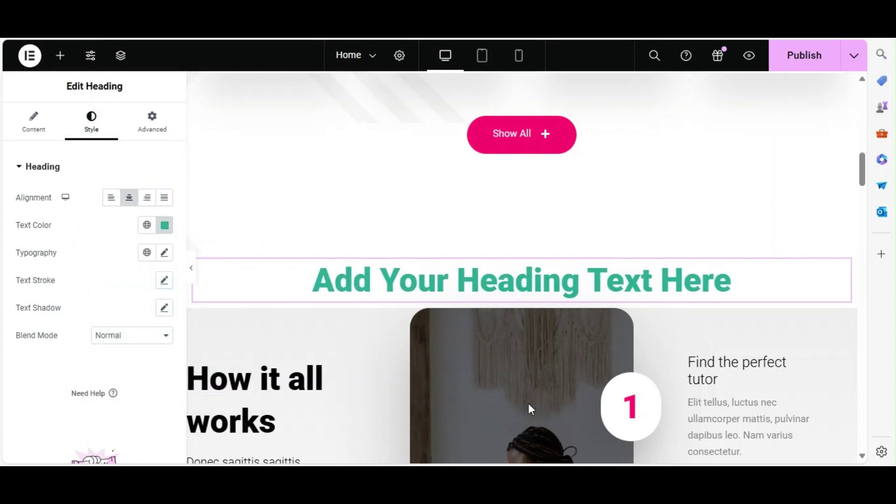
- Examine the Style background options and the Advanced settings, including Motion Effects, of the container with the Expert Tutors features
scroll(525, 420, "down", 10)
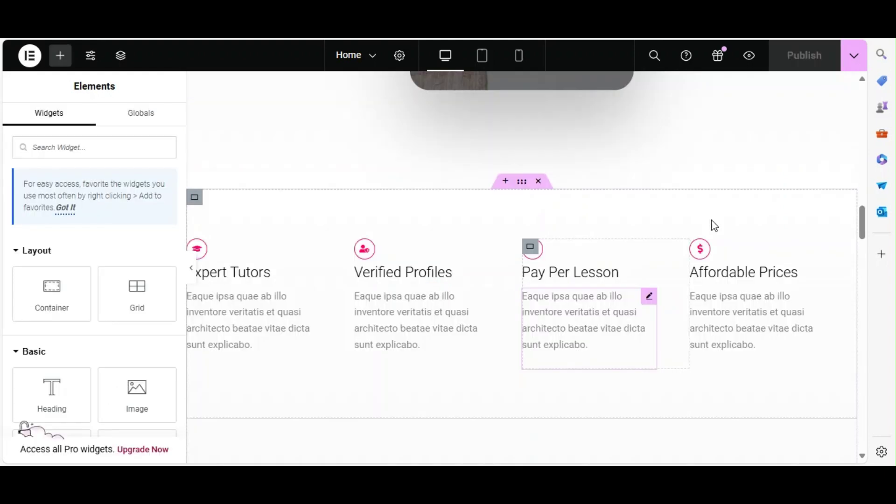
left_click(521, 189)
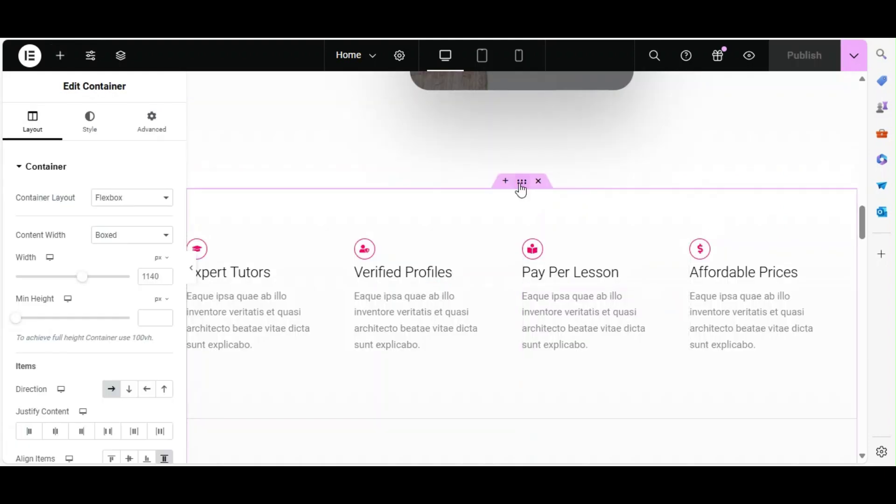
left_click(95, 127)
scroll(148, 240, "down", 3)
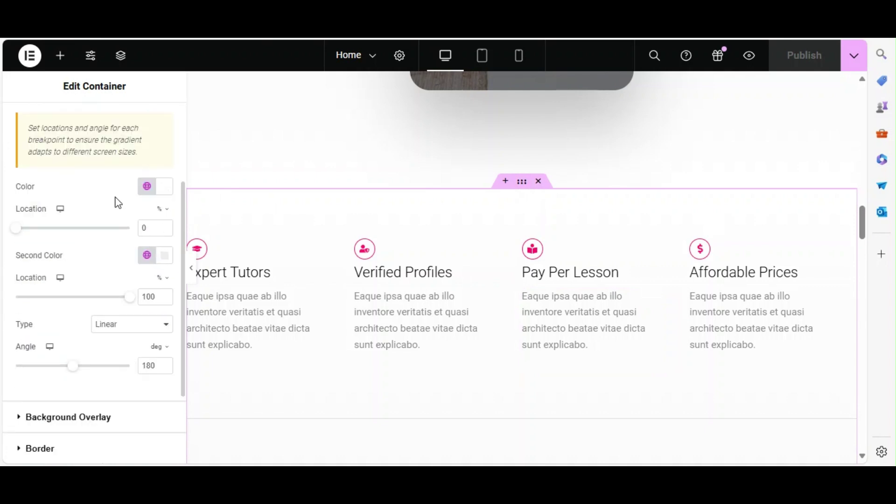
scroll(115, 269, "up", 3)
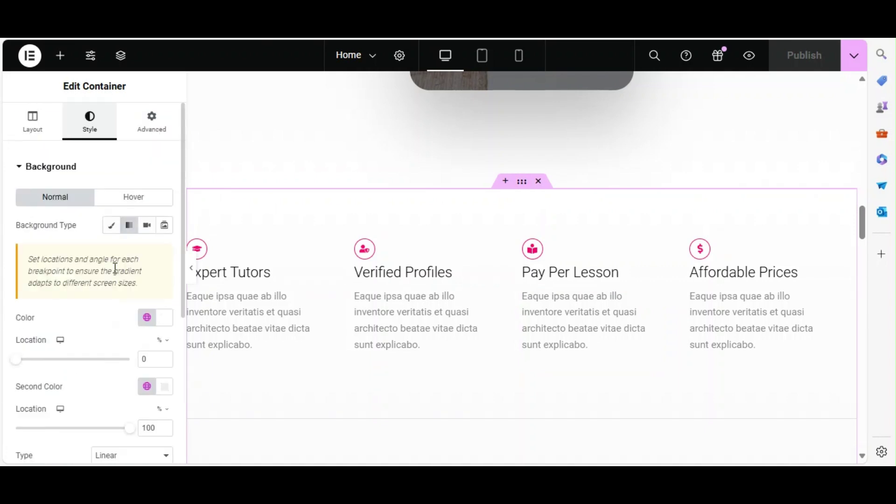
left_click(146, 136)
left_click(114, 171)
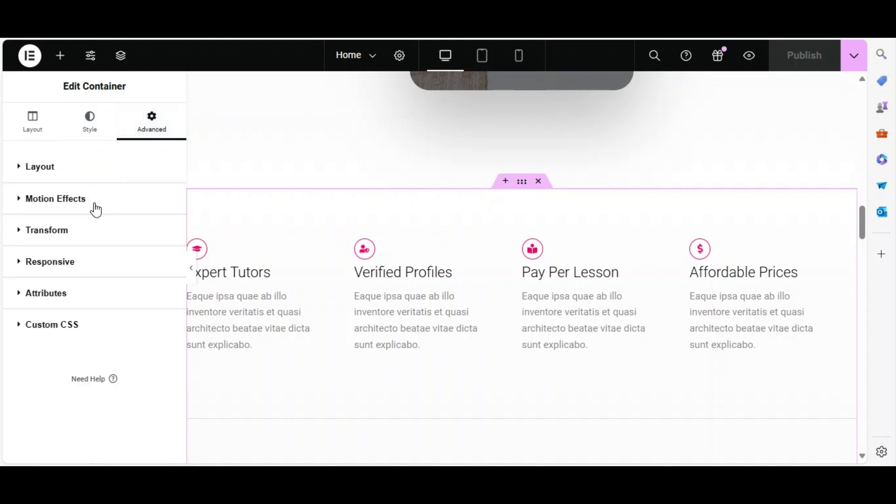
left_click(76, 205)
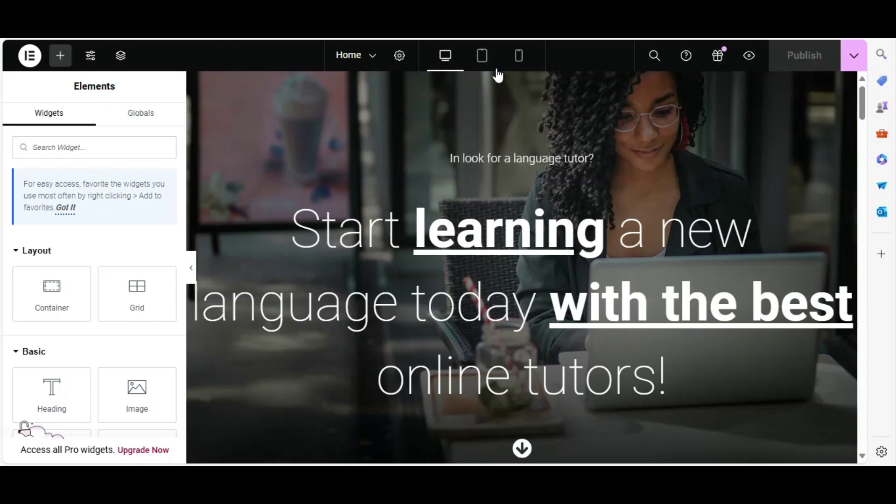
- Preview the home page in tablet view, and visit the Courses and Our Teachers pages on the live site
left_click(483, 57)
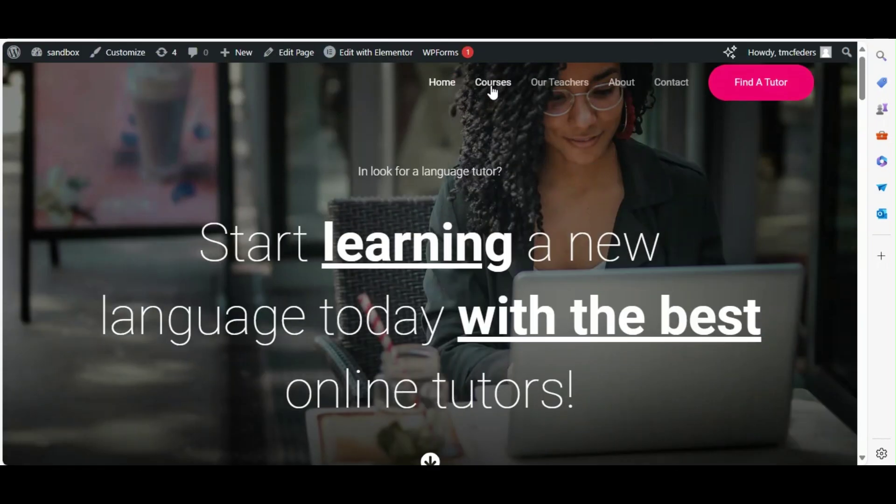
left_click(490, 87)
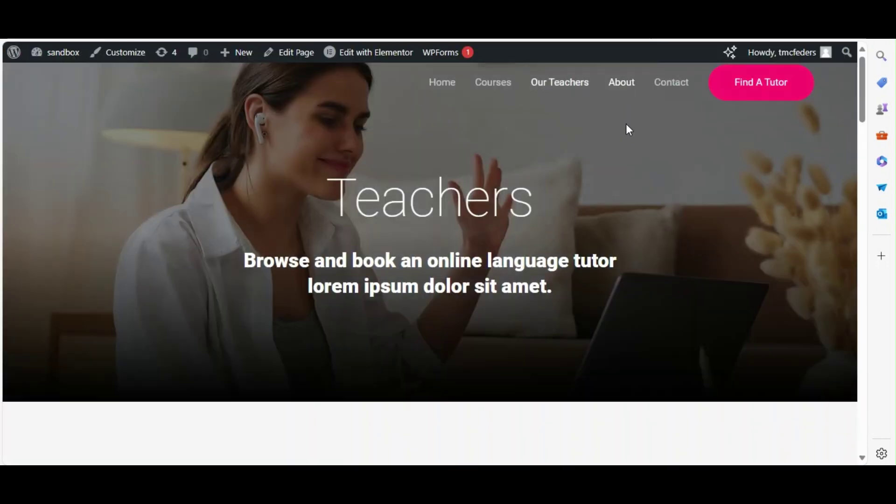
left_click(626, 125)
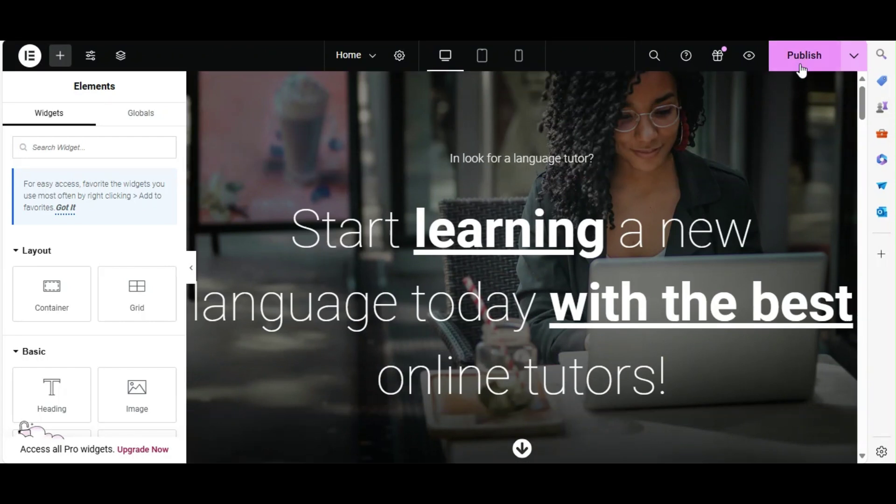
- Switch to the live home page and look over its headline section and language cards
key("ctrl+Tab")
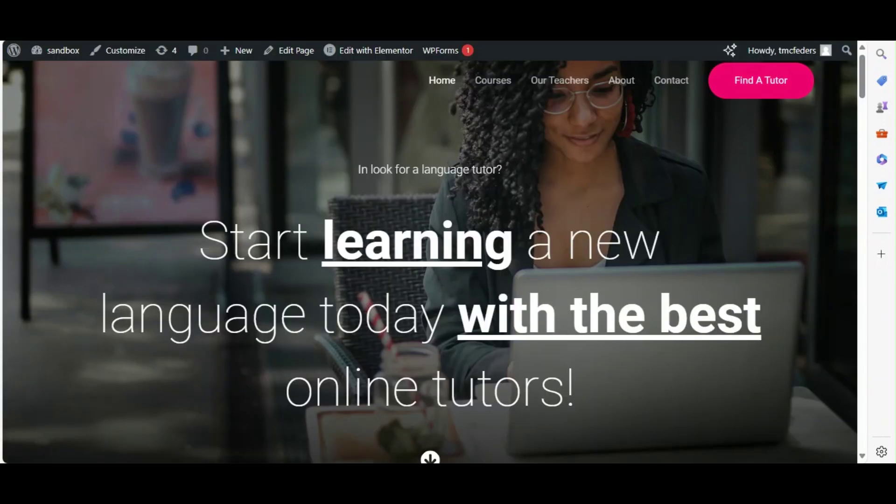
scroll(864, 168, "down", 1)
scroll(864, 168, "down", 5)
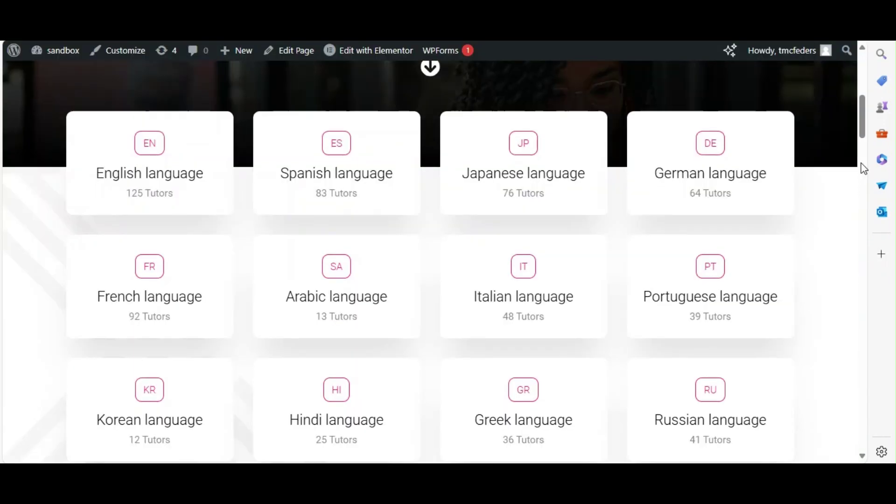
scroll(864, 168, "up", 8)
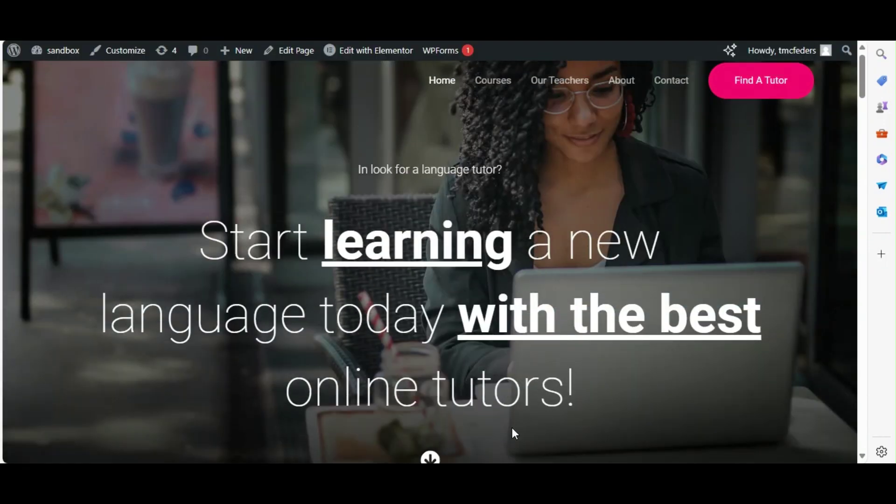